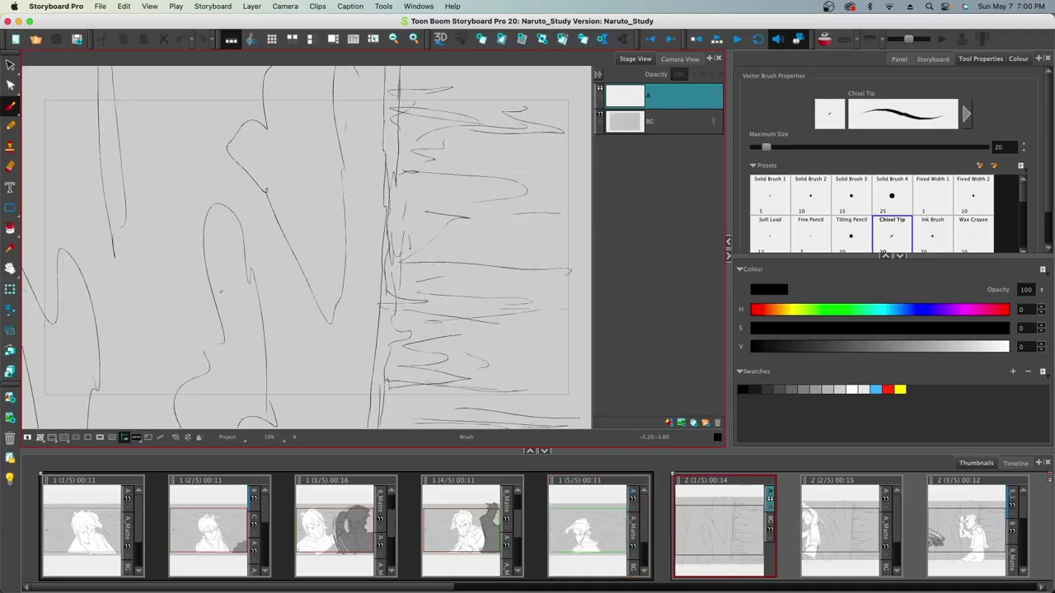
Step forward through panels 2(2/5) to 2(5/5), across scene 3, and into scene 4
left_click(851, 528)
left_click(968, 527)
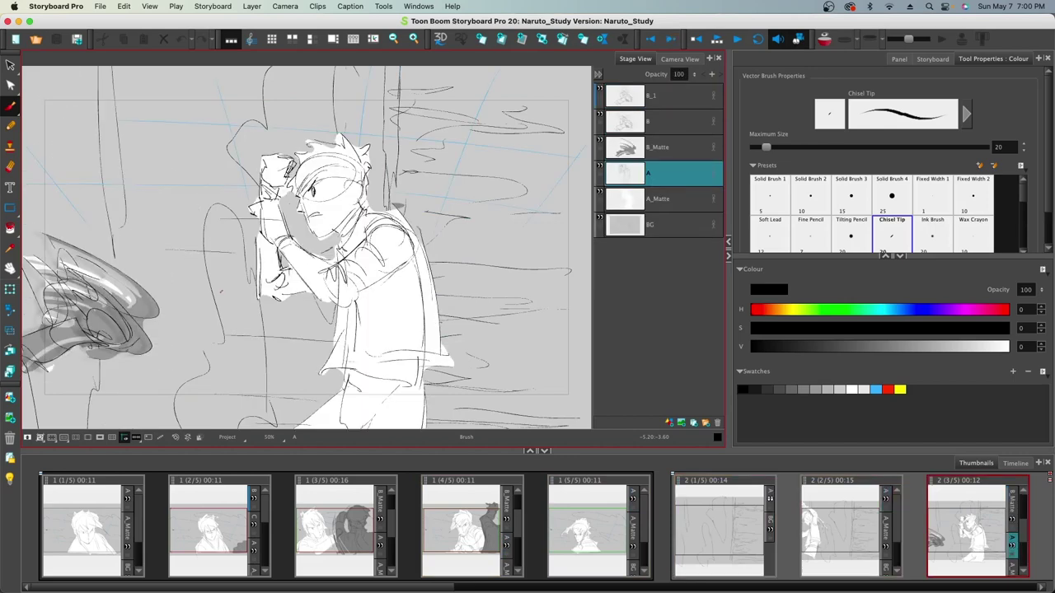
key("f")
key("f")
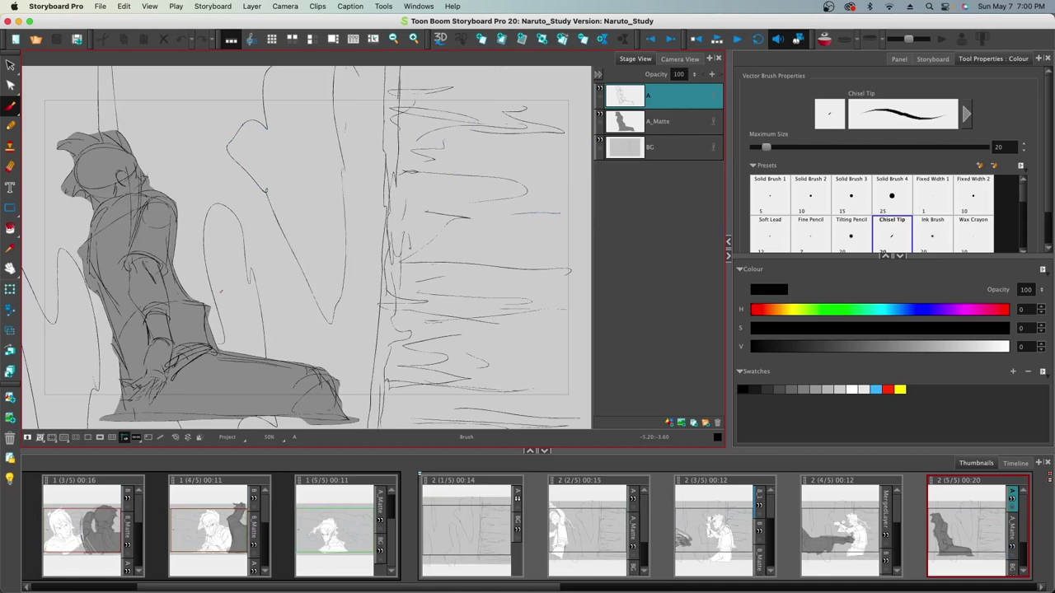
key("f")
key("f")
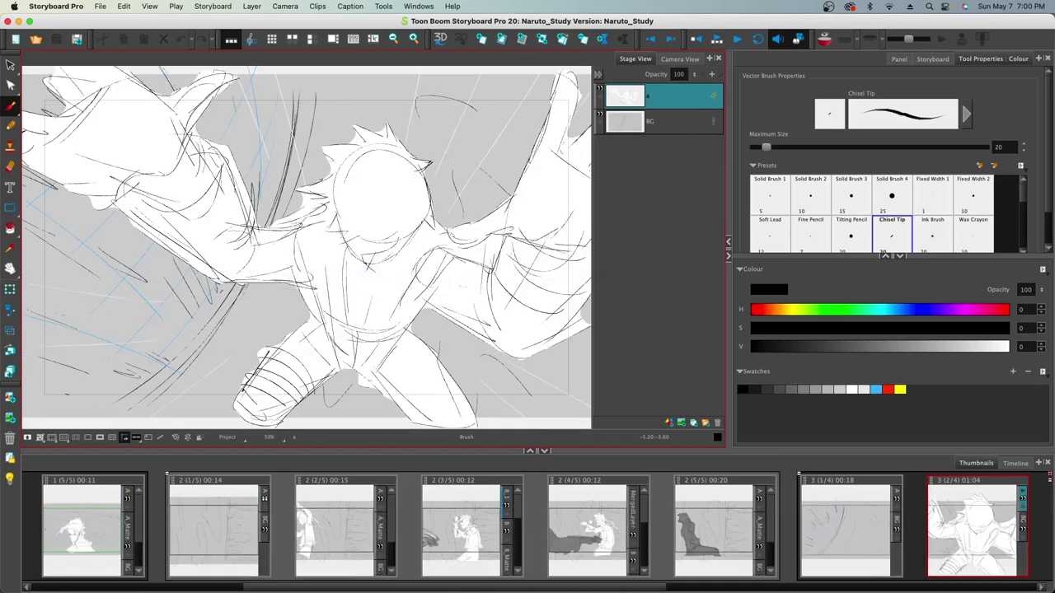
key("f")
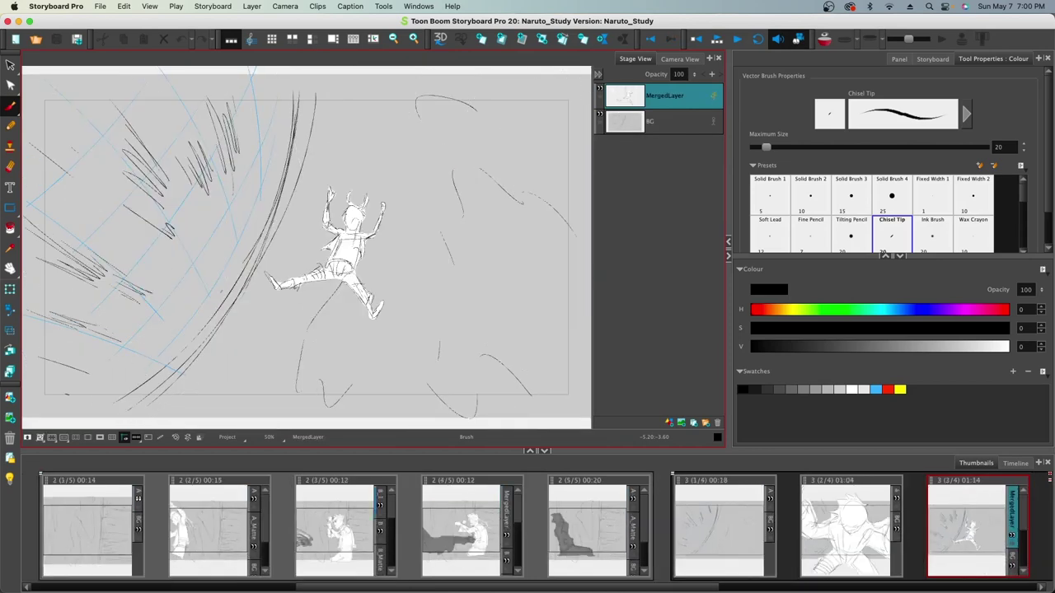
key("f")
key("f")
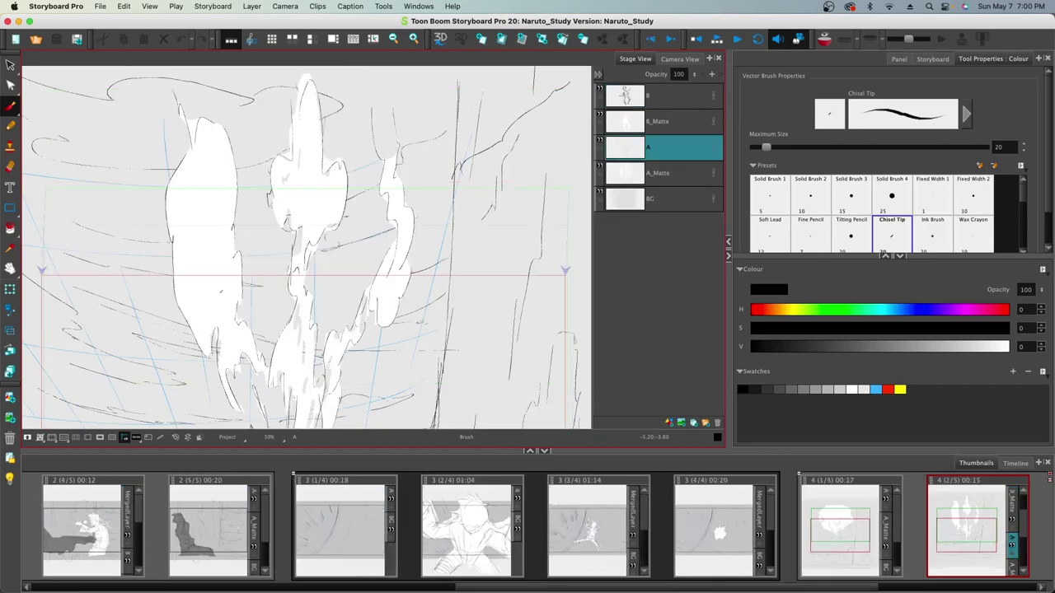
key("f")
key("f")
key("f")
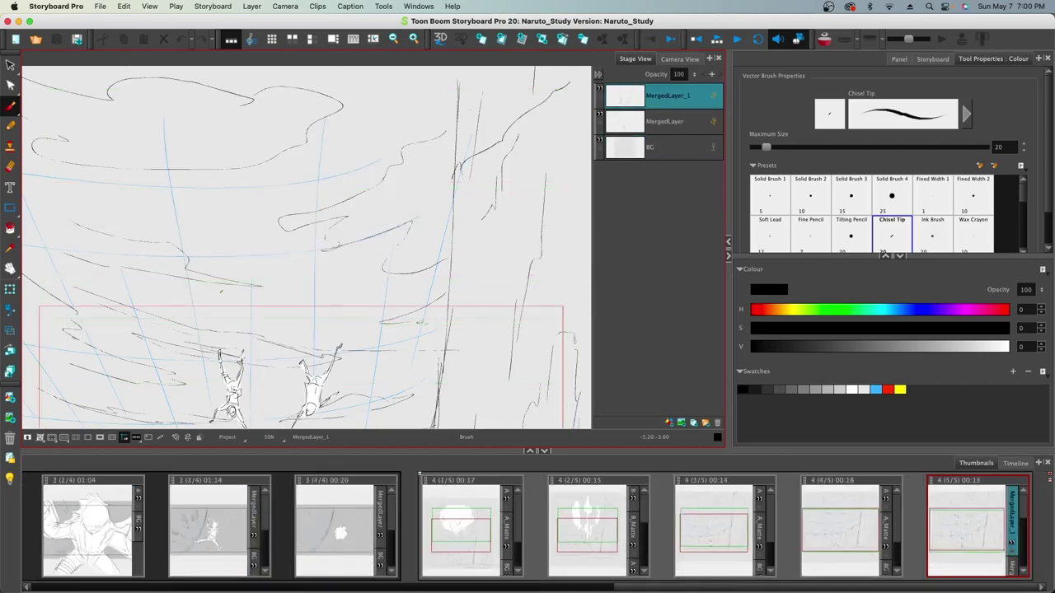
Step back and forth through the panels, finishing on the last panel of scene 3, 3(4/4)
key("d")
key("d")
key("d")
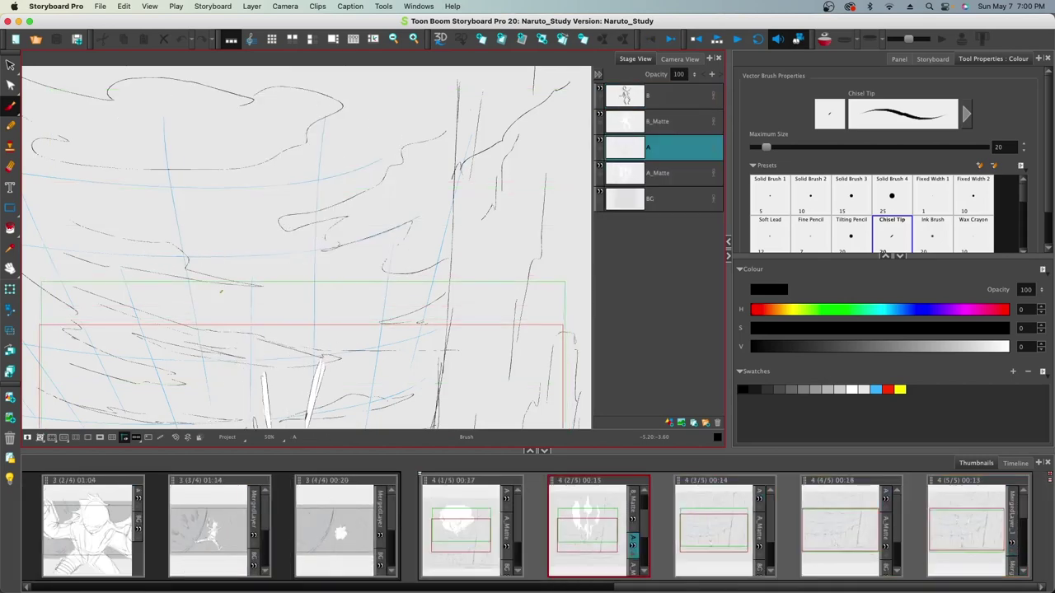
key("d")
key("d")
key("d")
key("d")
key("d")
key("d")
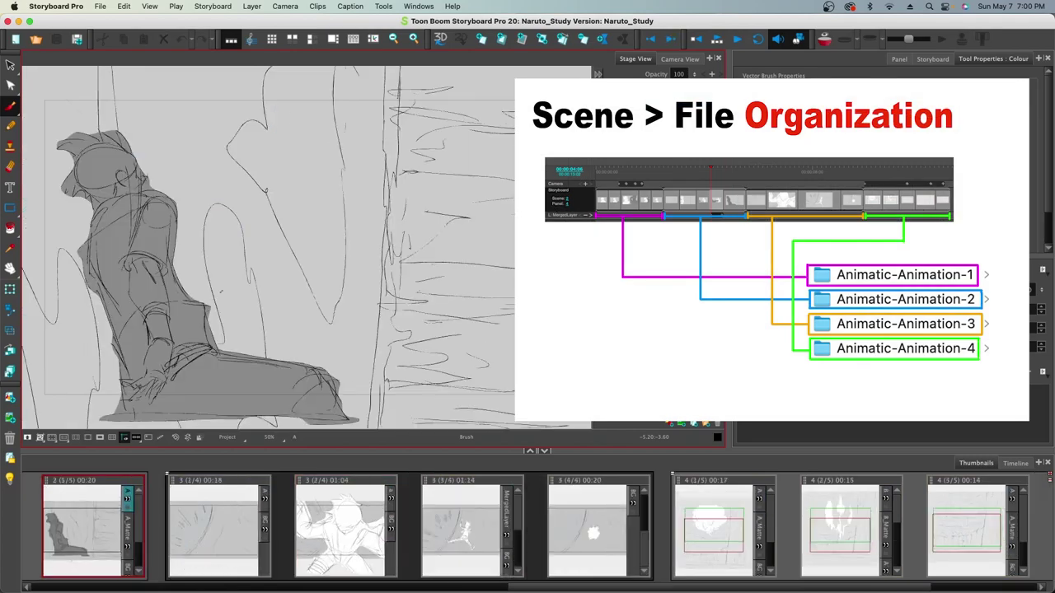
key("d")
key("d")
key("d")
key("d")
key("d")
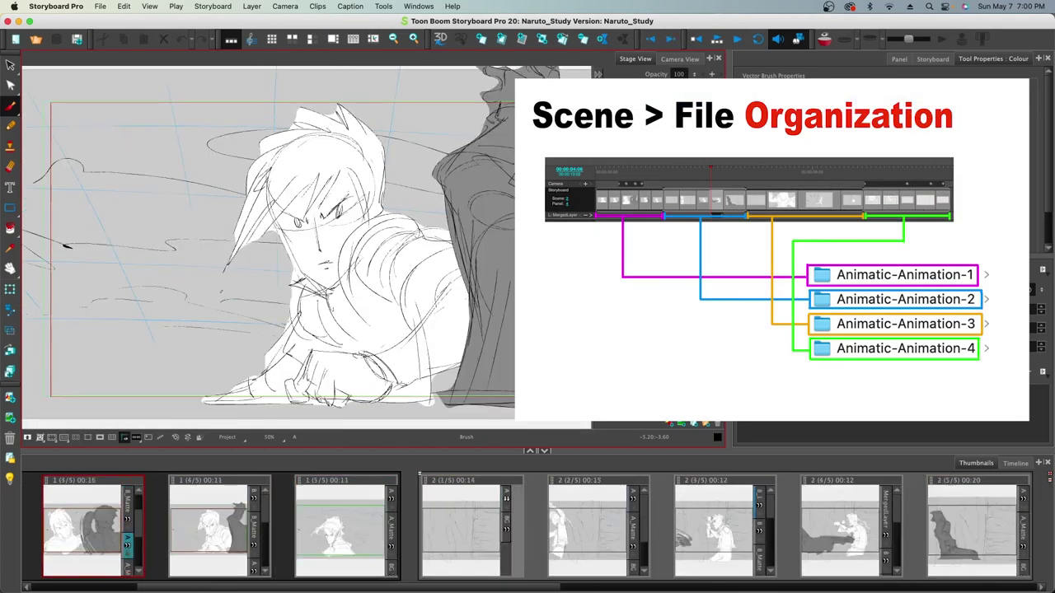
key("f")
key("f")
key("f")
key("f")
key("f")
key("f")
key("f")
key("f")
key("f")
key("f")
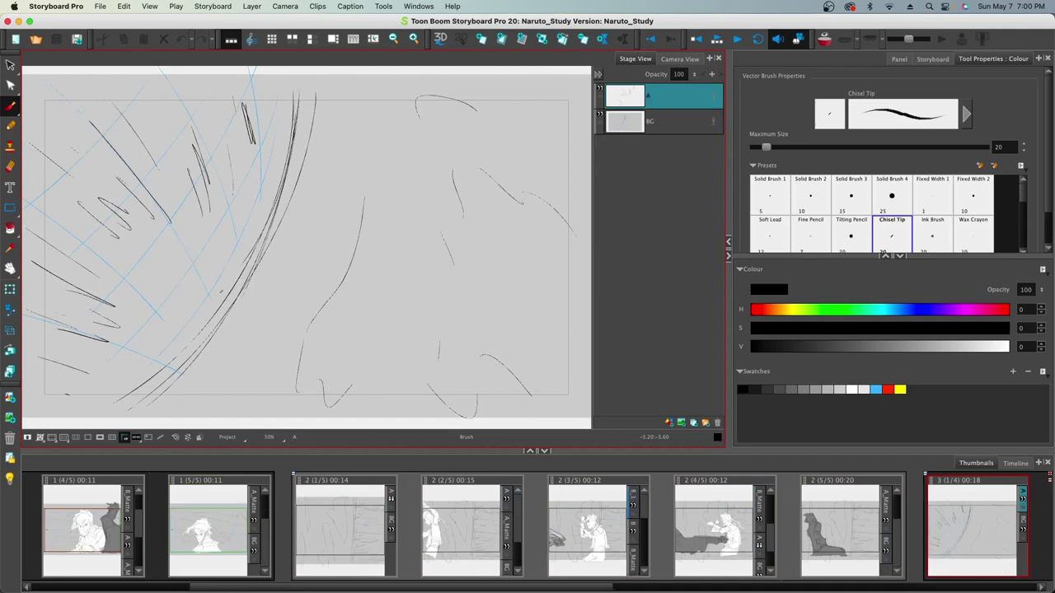
key("d")
key("d")
key("d")
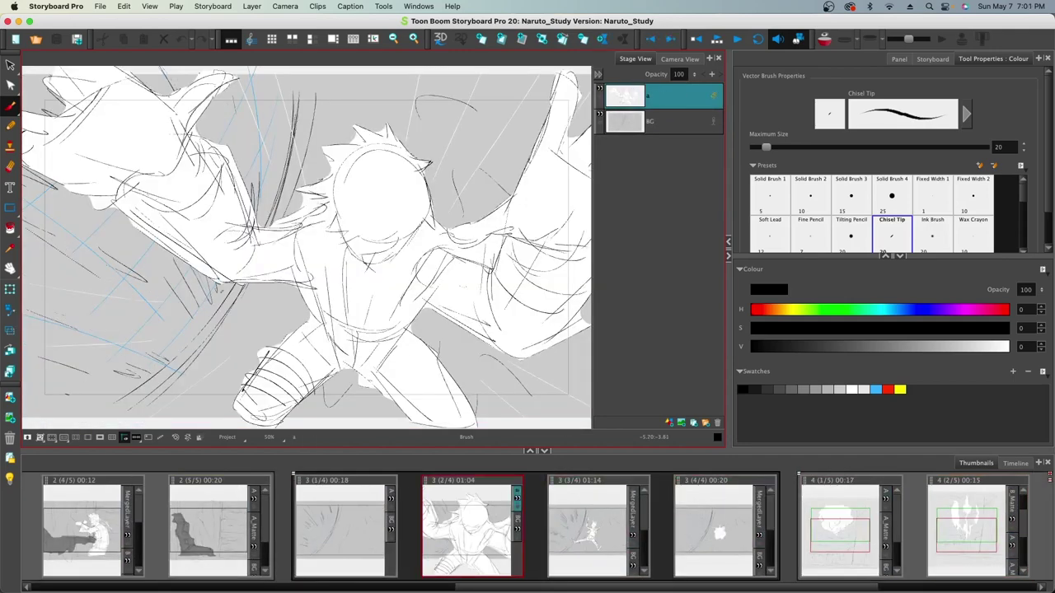
key("d")
key("d")
key("d")
key("f")
key("f")
key("f")
key("f")
key("f")
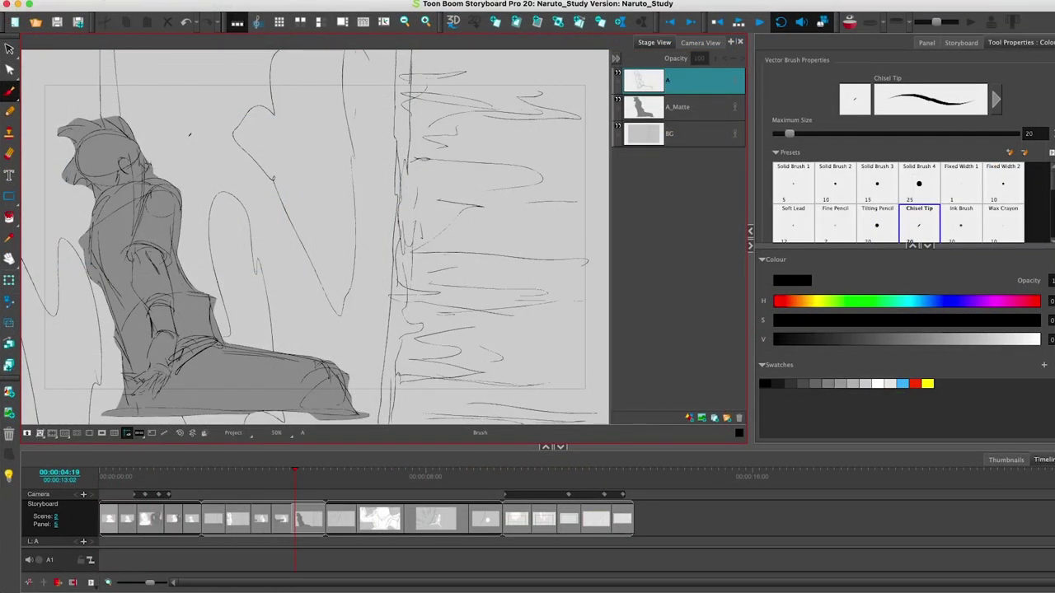
Show the File menu's Export submenu with the available export formats
left_click(97, 0)
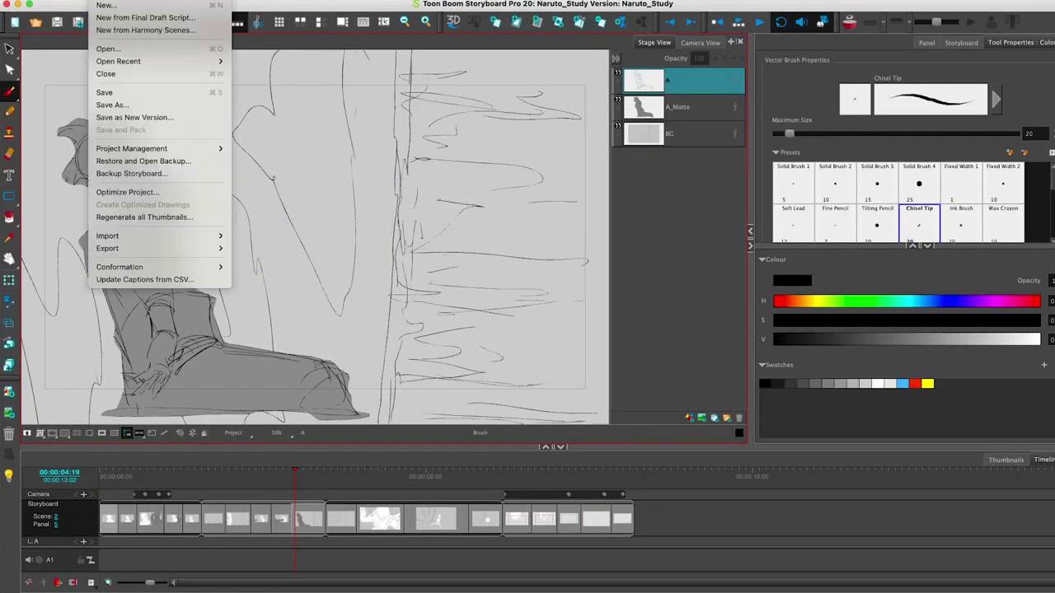
mouse_move(118, 250)
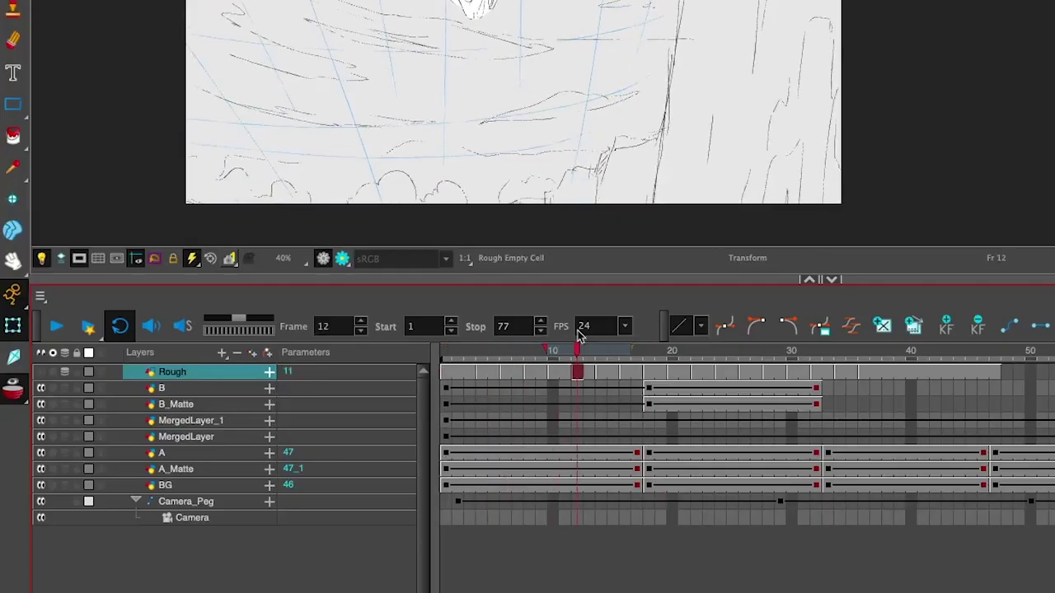
Scrub the imported Animatic-Animation-4 scene from frame 12 through 34, stopping at frame 23
mouse_move(580, 346)
left_mouse_down()
mouse_move(1053, 334)
mouse_move(1020, 346)
mouse_move(576, 346)
left_mouse_up()
left_click_drag(582, 482, 711, 466)
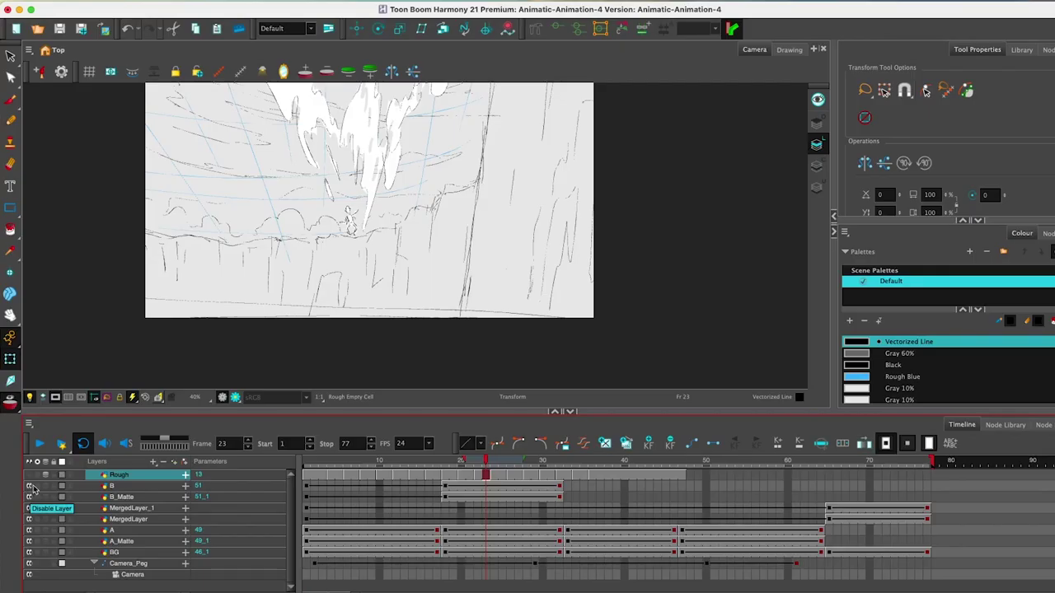
Scrub the timeline, select layer A's drawing at frame 16, and turn off onion skinning
mouse_move(486, 463)
left_mouse_down()
mouse_move(421, 466)
mouse_move(435, 470)
left_mouse_up()
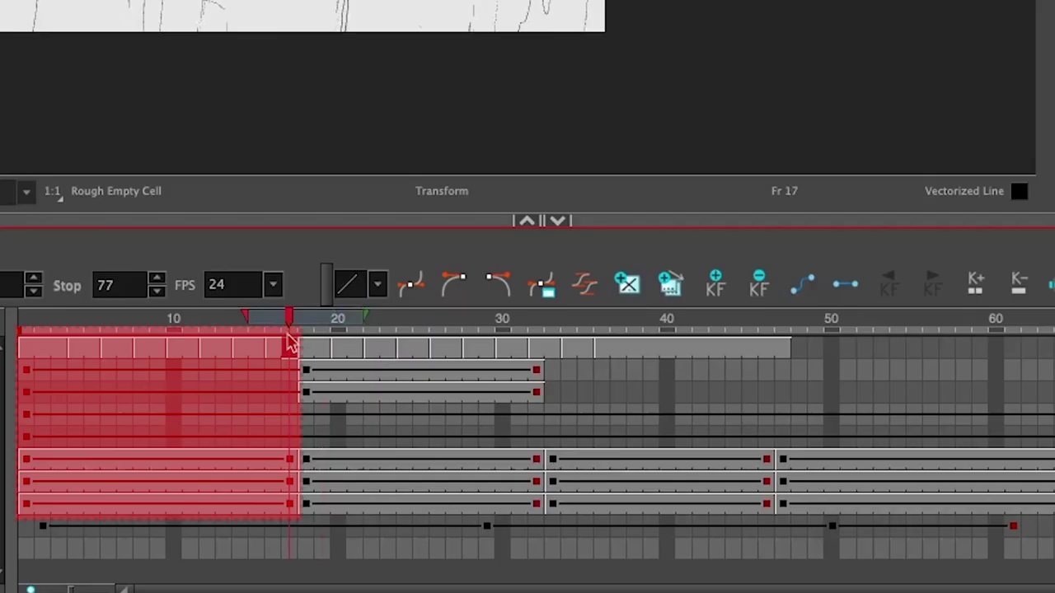
left_click_drag(290, 342, 827, 408)
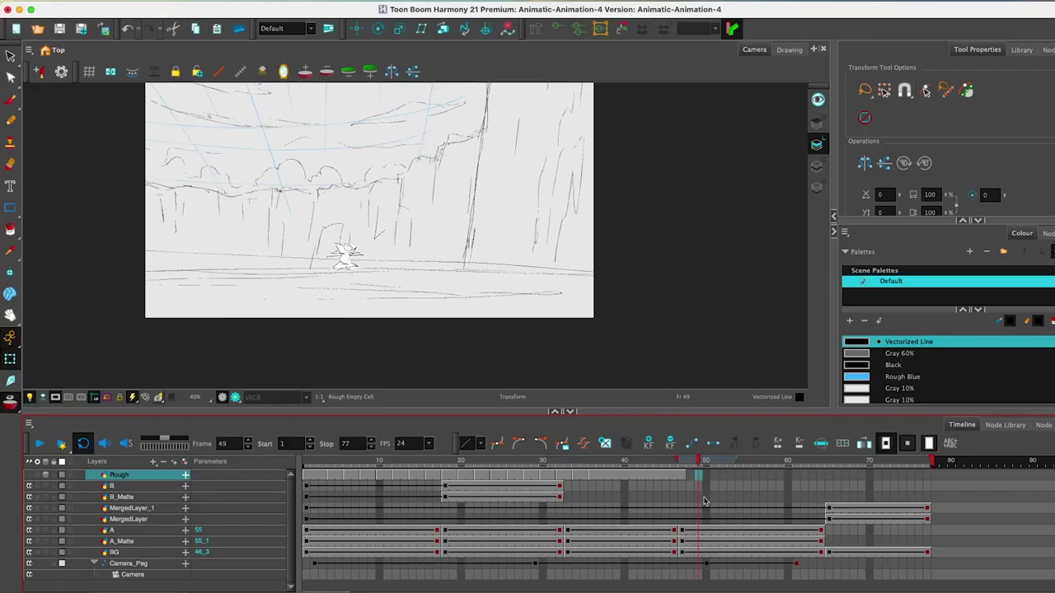
left_click(430, 531)
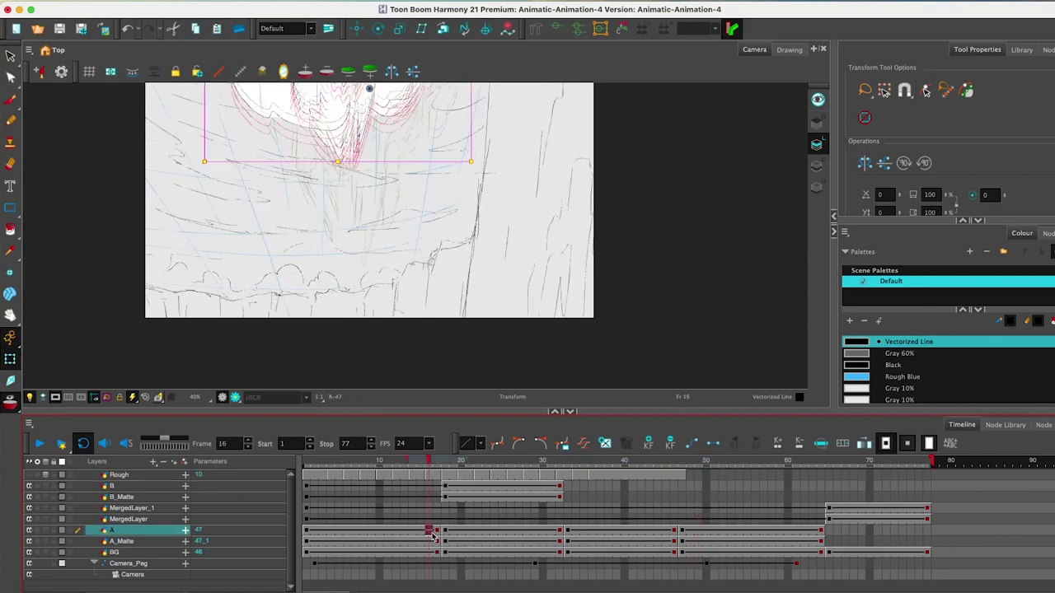
left_click(43, 398)
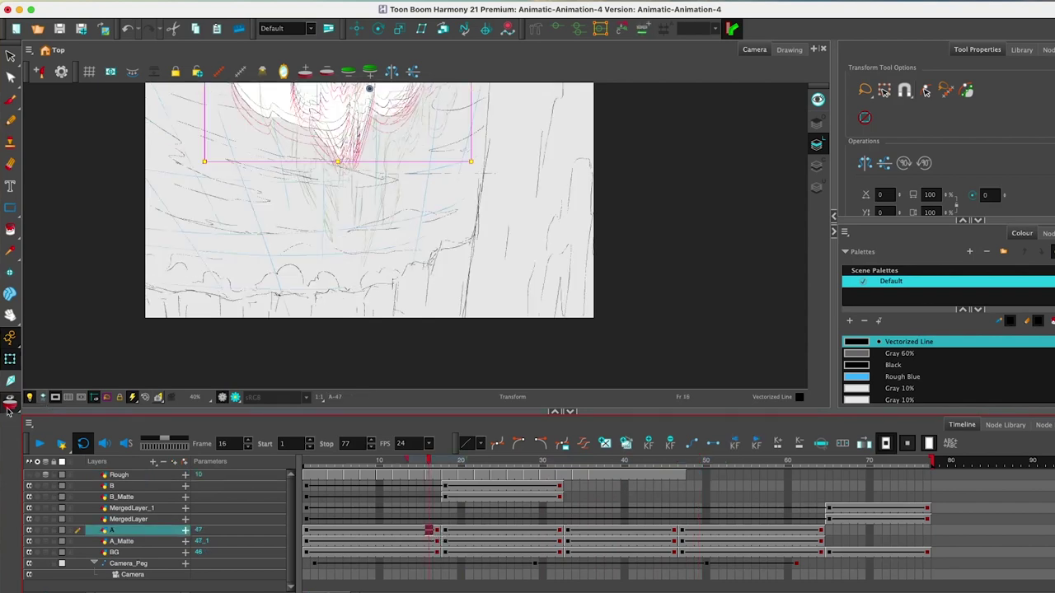
Hide the B, B_Matte, MergedLayer, MergedLayer_1, A and A_Matte layers, keeping BG visible
left_click(29, 497)
left_click(29, 486)
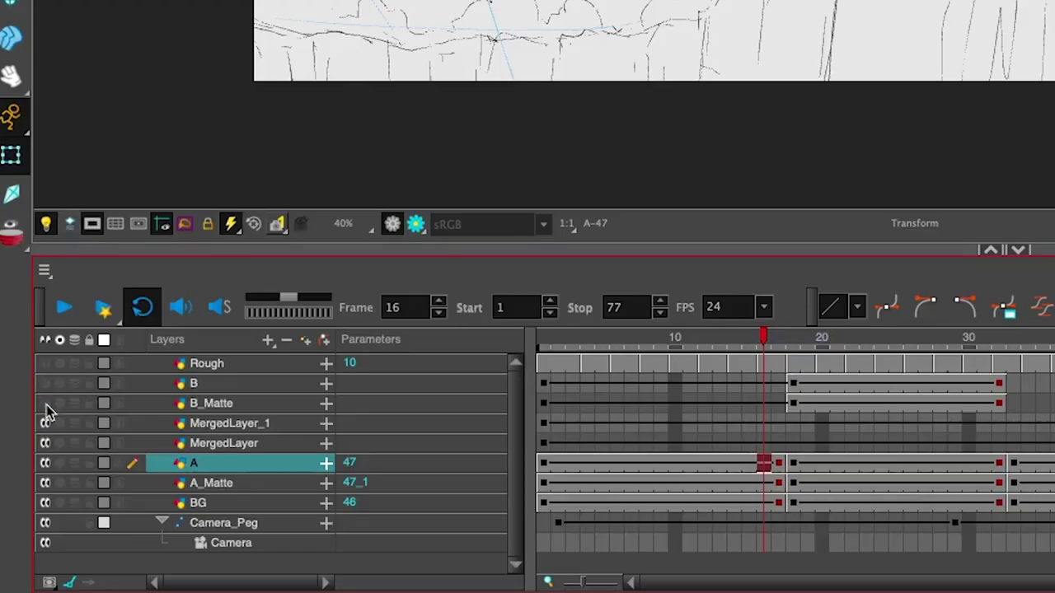
left_click(45, 444)
left_click(45, 422)
left_click(44, 463)
left_click(45, 484)
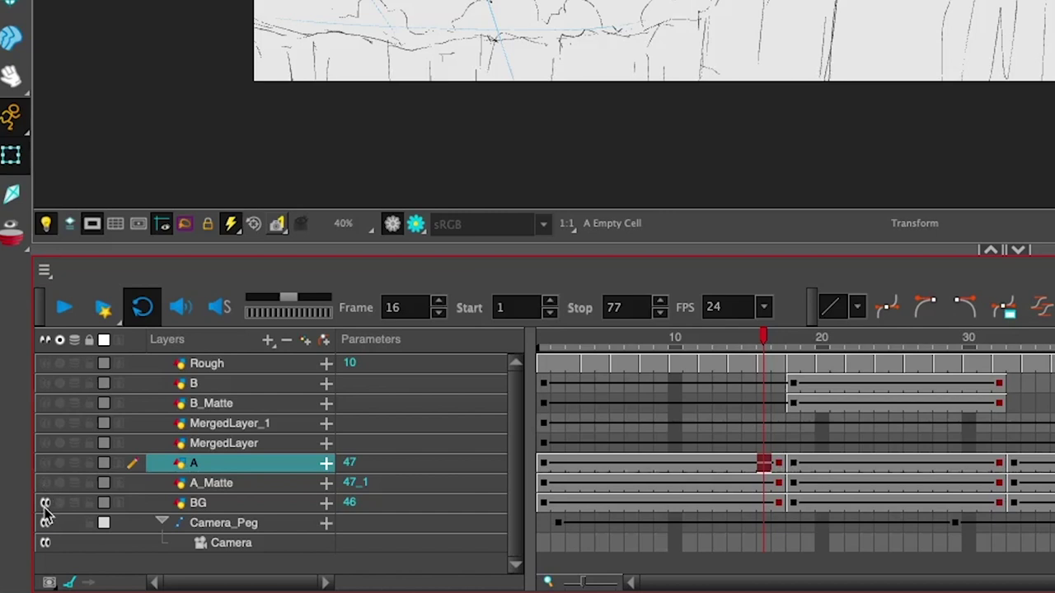
left_click(44, 503)
left_click(45, 502)
scroll(489, 28, "down", 1)
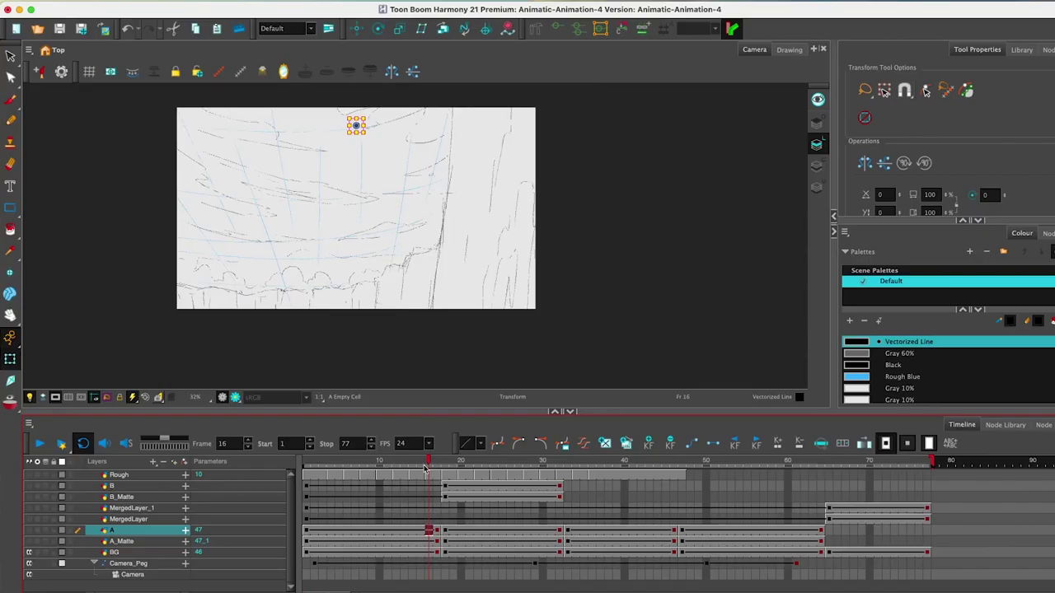
Make the A_Matte, B_Matte, MergedLayer, A and MergedLayer_1 layers visible again
mouse_move(428, 464)
left_mouse_down()
mouse_move(323, 463)
mouse_move(800, 455)
mouse_move(306, 458)
left_mouse_up()
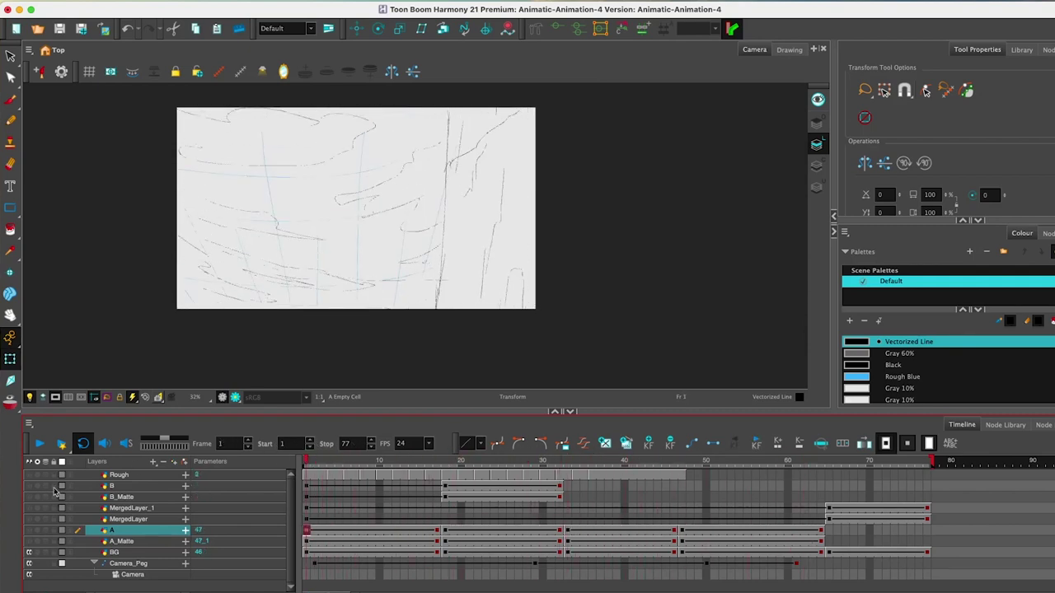
left_click(30, 542)
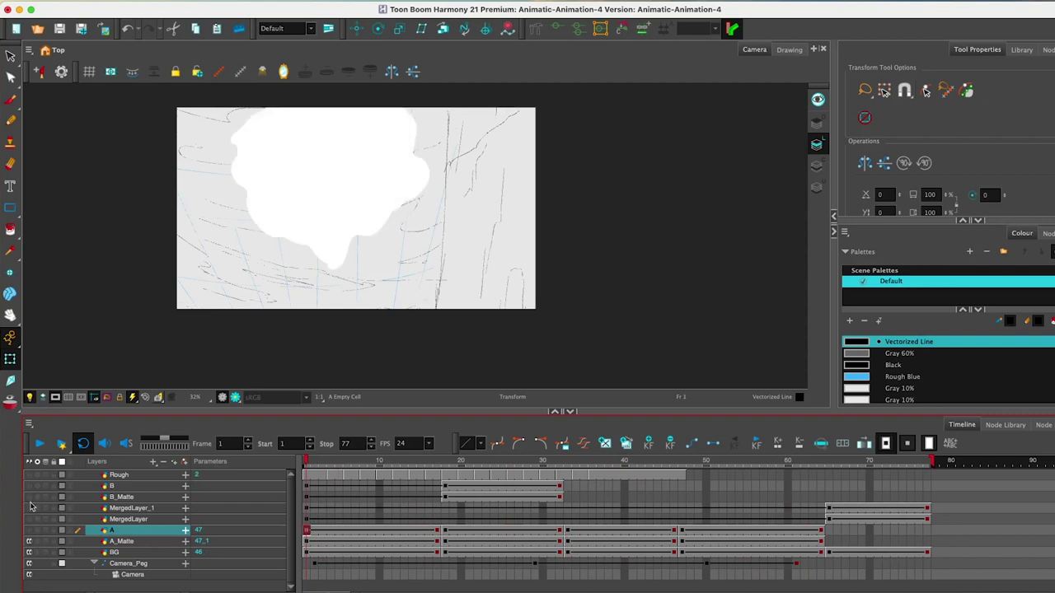
left_click(29, 497)
left_click(29, 519)
left_click(29, 530)
left_click(29, 508)
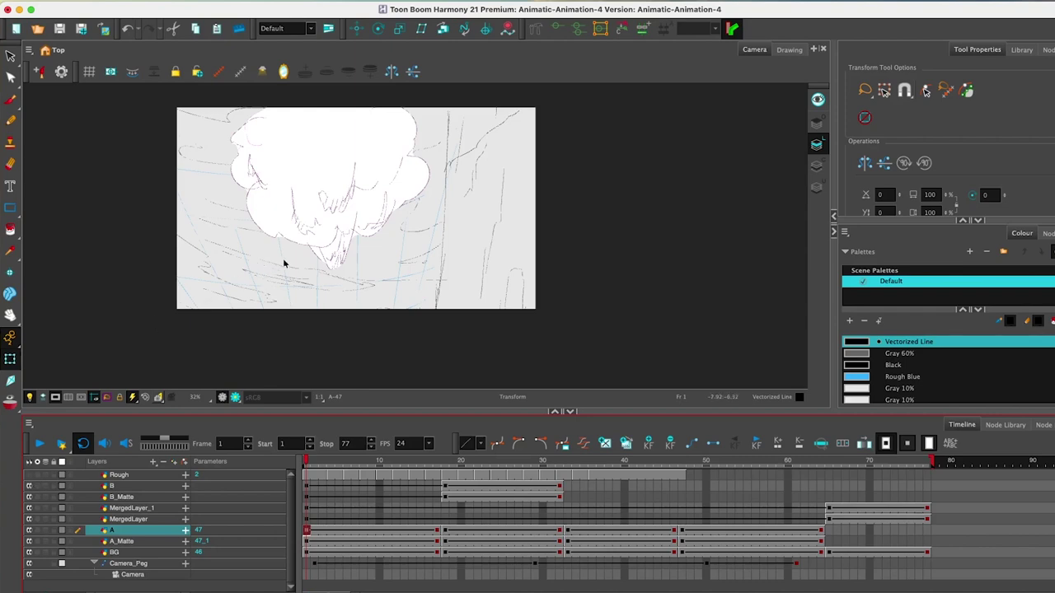
Check the storyboard drawings at frames 16, 21 and 35
scroll(285, 261, "up", 3)
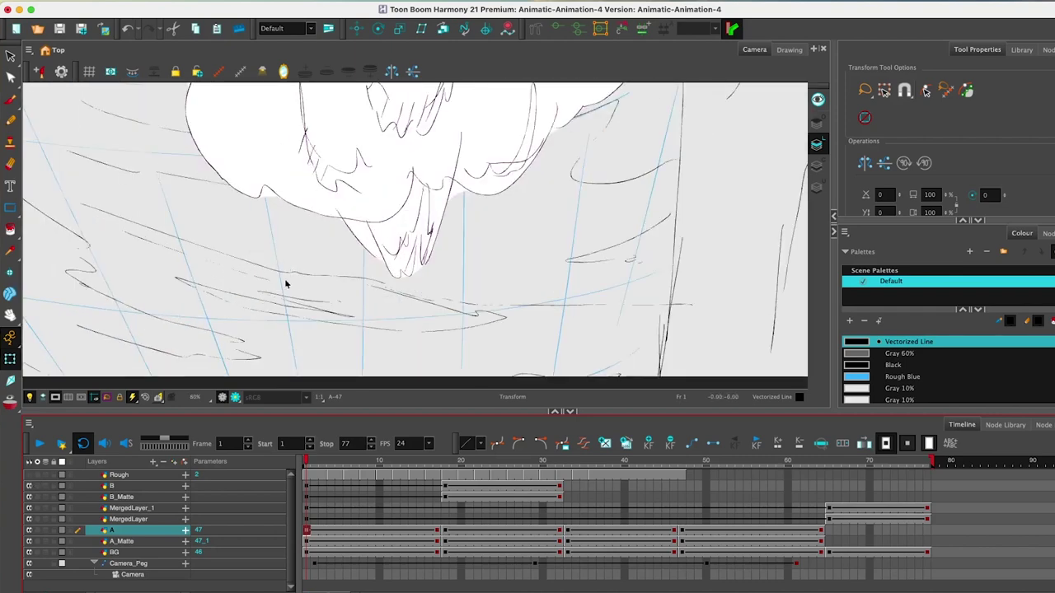
left_click(429, 532)
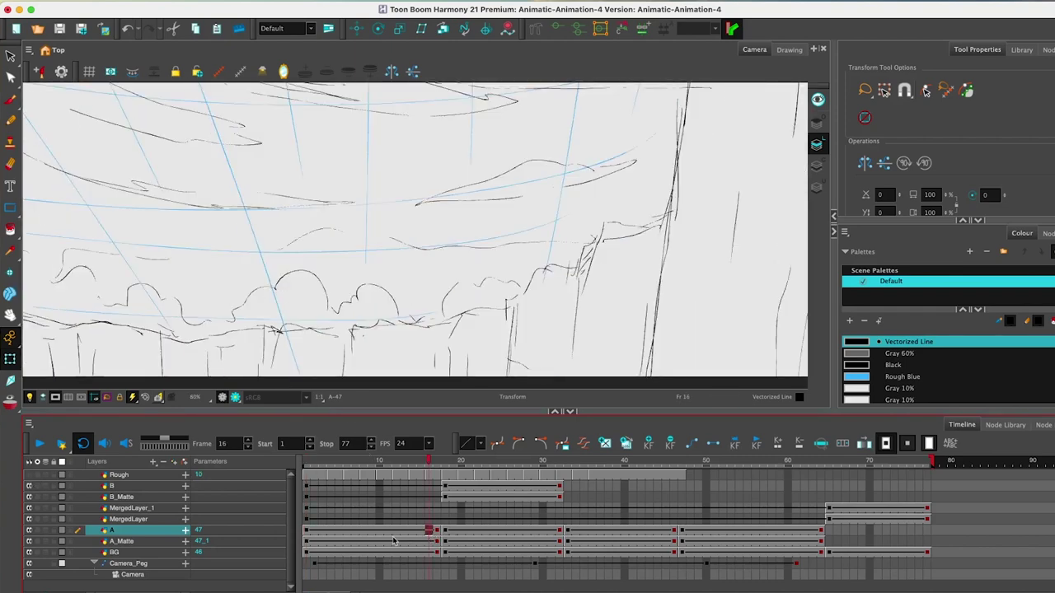
left_click(467, 530)
left_click(582, 530)
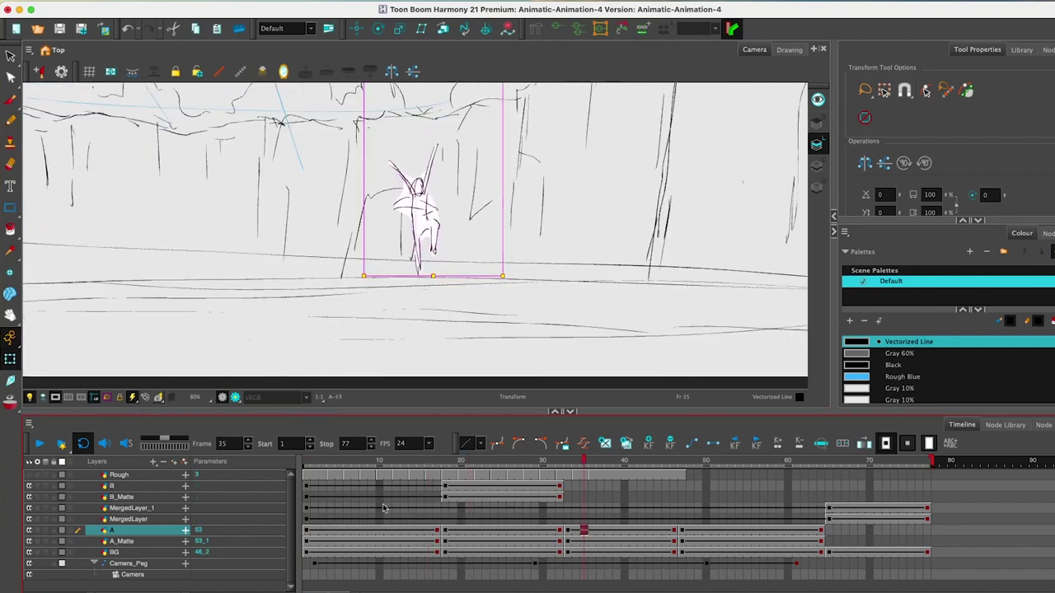
Select the Rough layer and go to frame 18
left_click(314, 477)
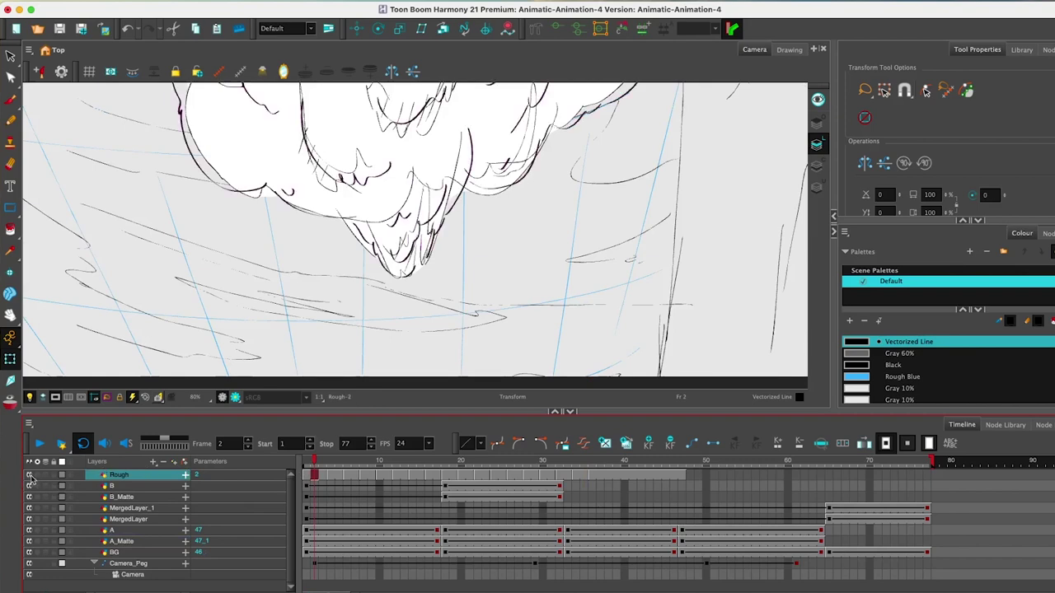
scroll(331, 238, "down", 4)
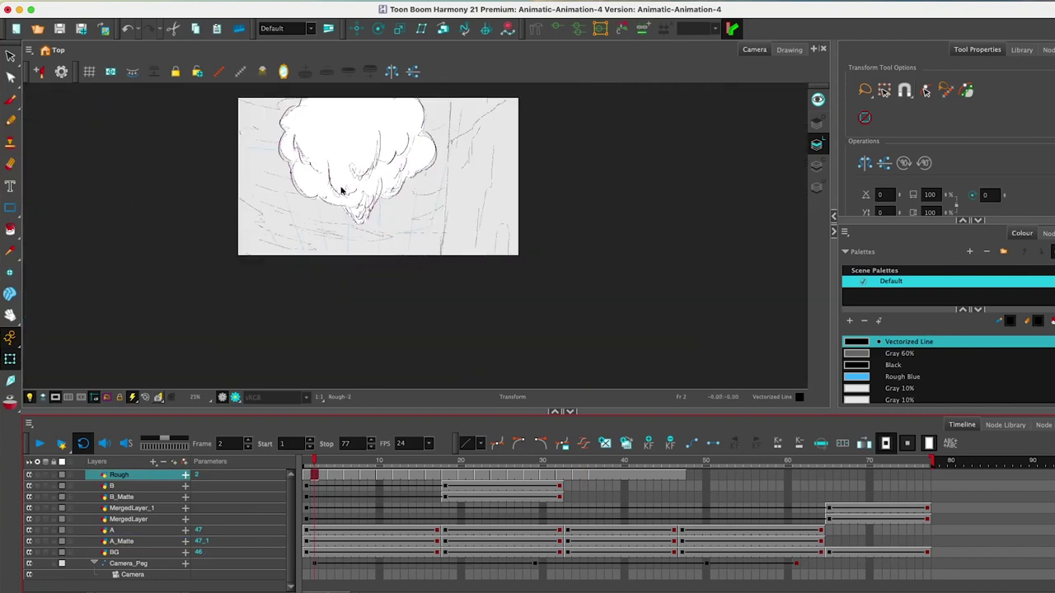
scroll(342, 185, "up", 3)
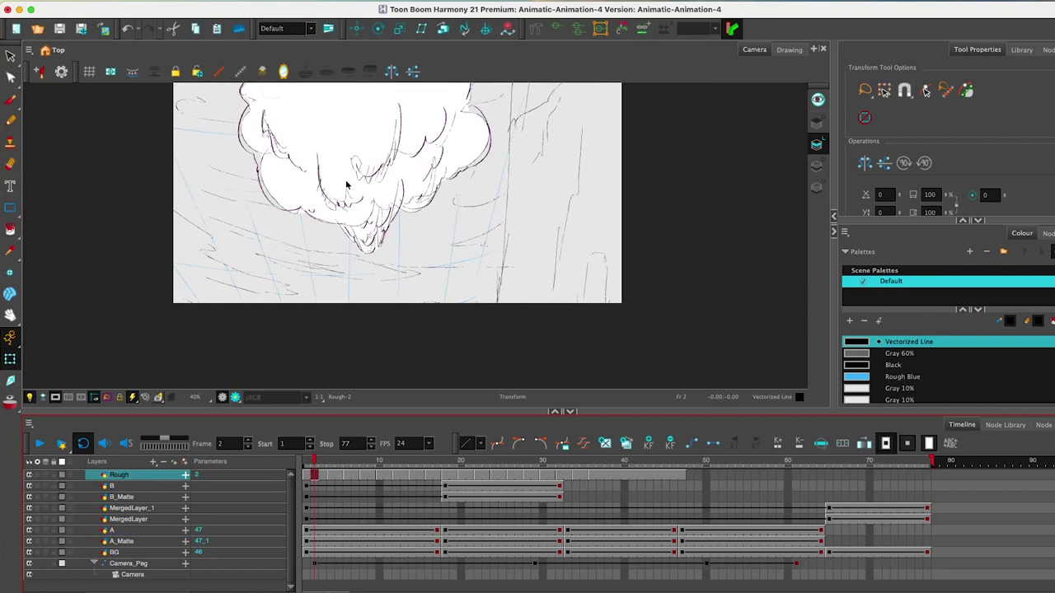
left_click(449, 478)
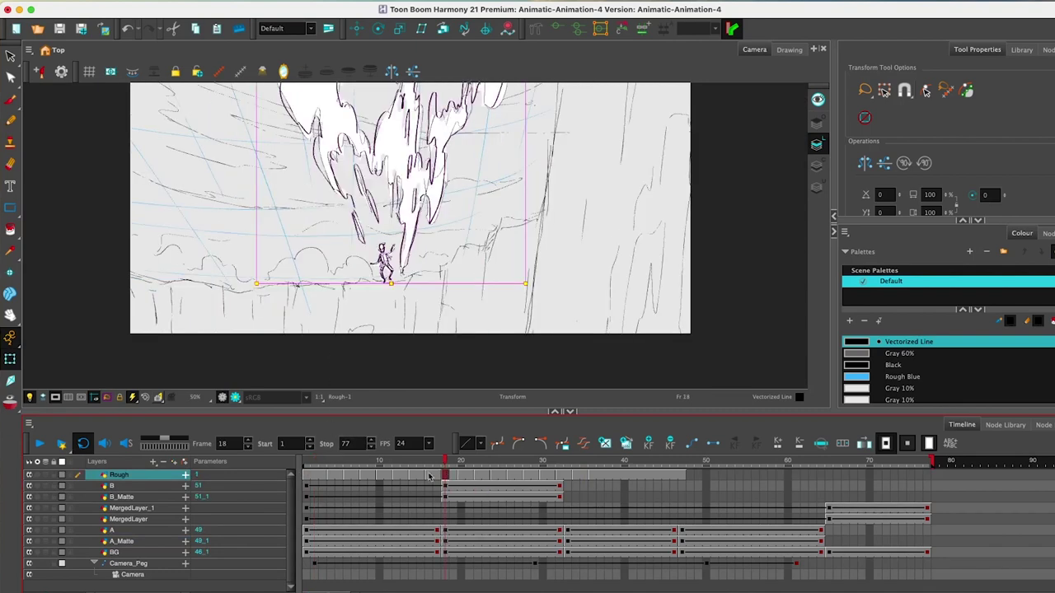
Toggle the Rough layer on and off to compare with the storyboard, leave it hidden, then go to frame 33
left_click(29, 477)
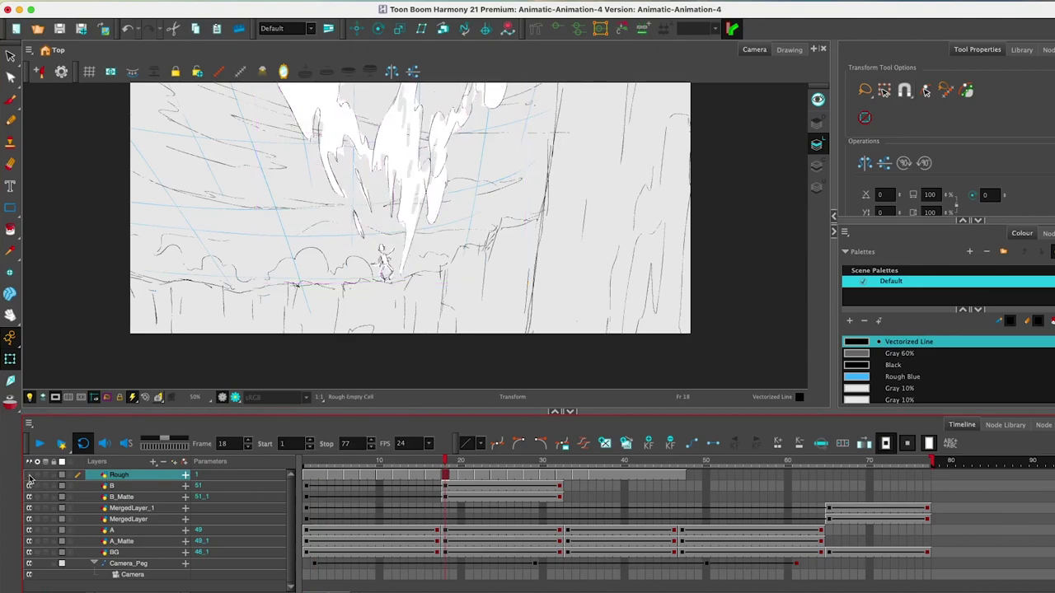
left_click(29, 476)
left_click(29, 476)
left_click(29, 476)
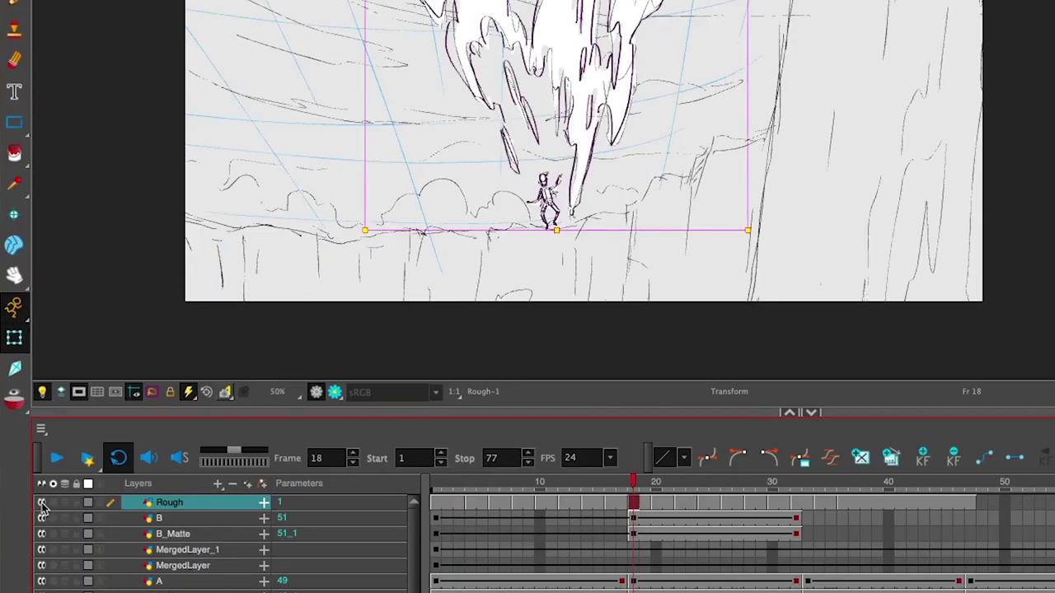
left_click(43, 505)
left_click(43, 506)
left_click(43, 506)
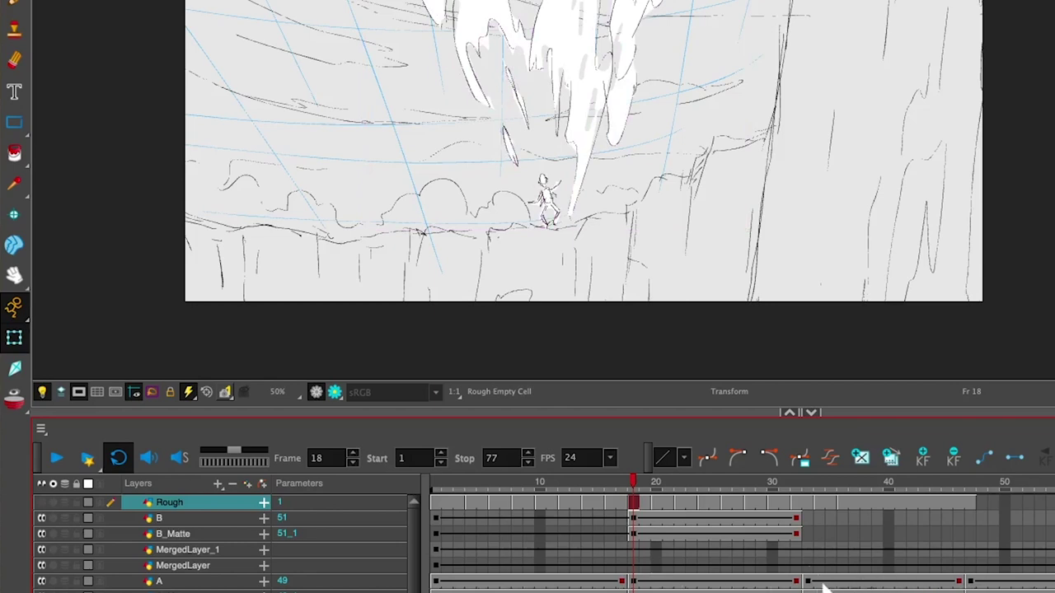
left_click(805, 502)
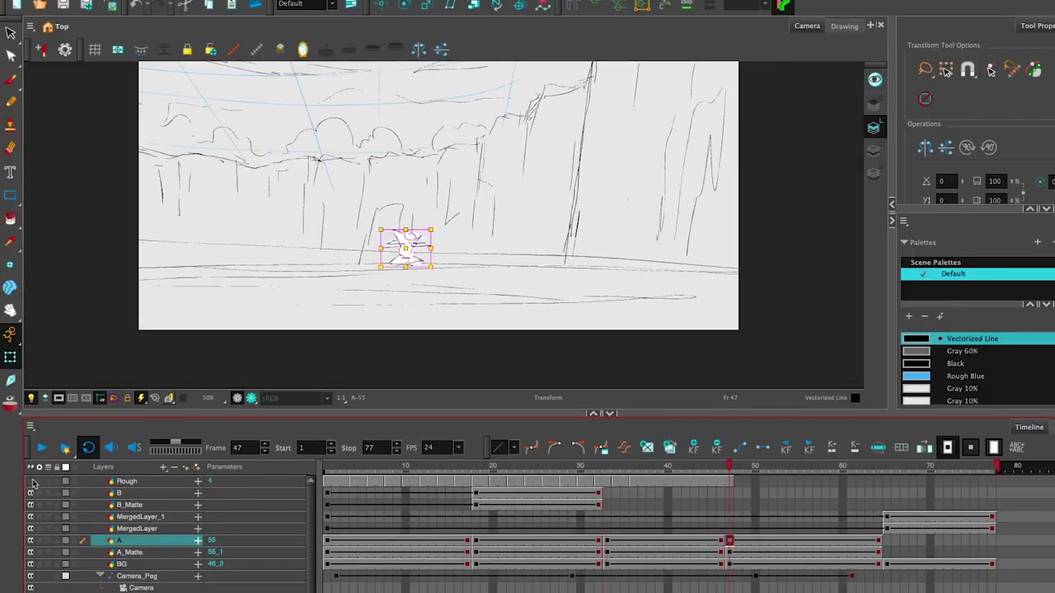
Make the Rough layer visible again
left_click(31, 481)
scroll(400, 277, "up", 4)
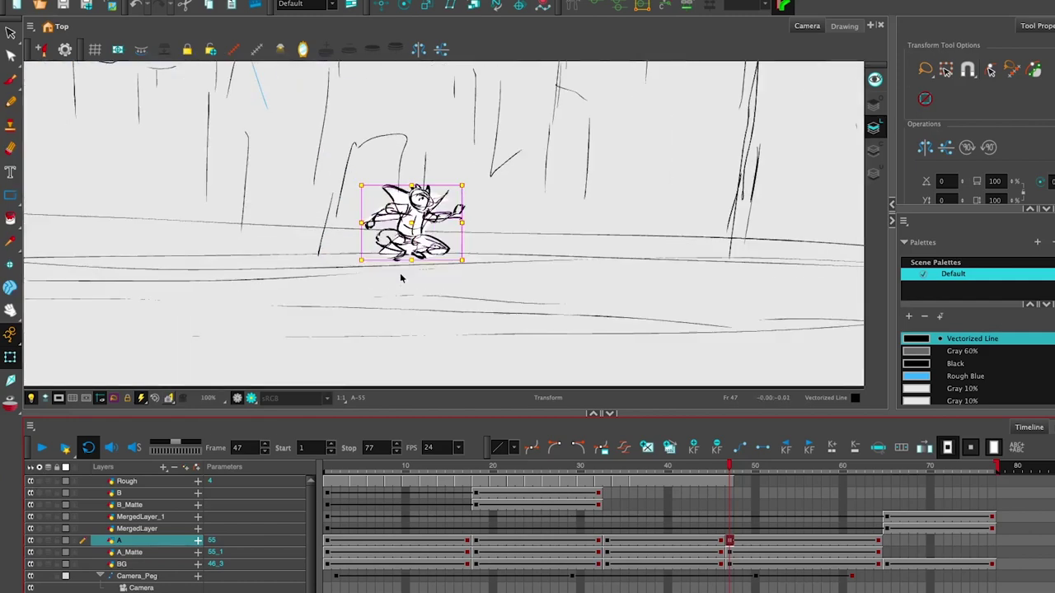
scroll(408, 281, "down", 2)
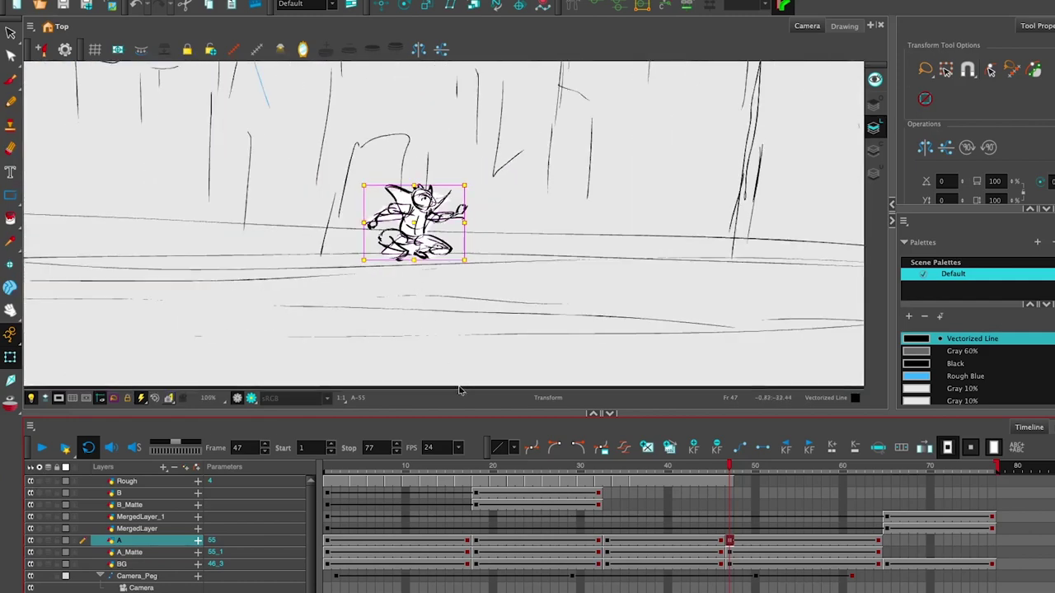
Scrub the rough animation from frame 3 through about frame 36, returning to frame 1
left_click(344, 473)
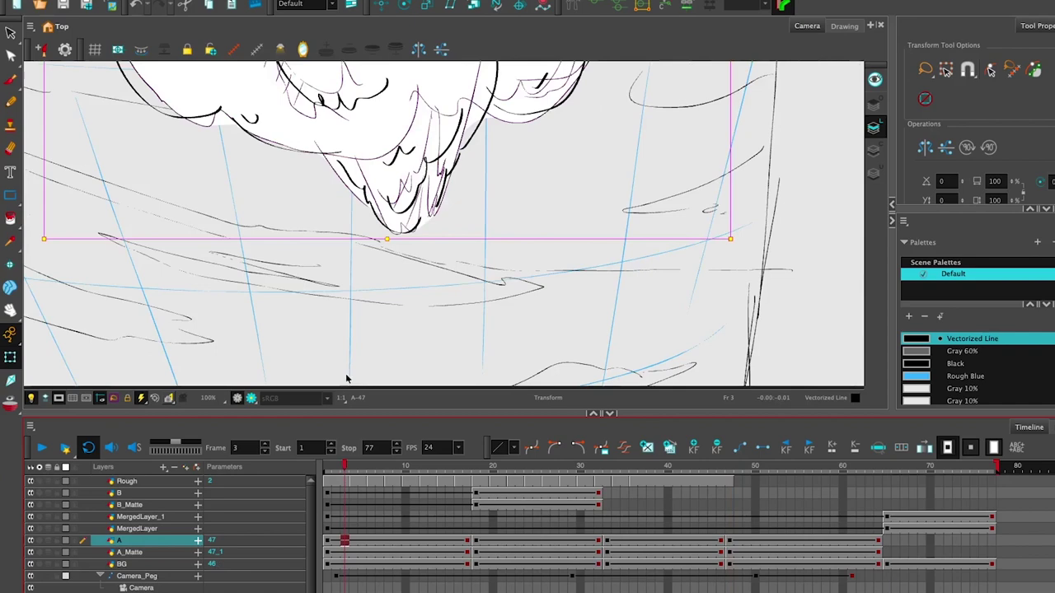
mouse_move(344, 466)
left_mouse_down()
mouse_move(616, 455)
mouse_move(332, 440)
mouse_move(613, 437)
mouse_move(265, 432)
mouse_move(577, 435)
mouse_move(335, 437)
left_mouse_up()
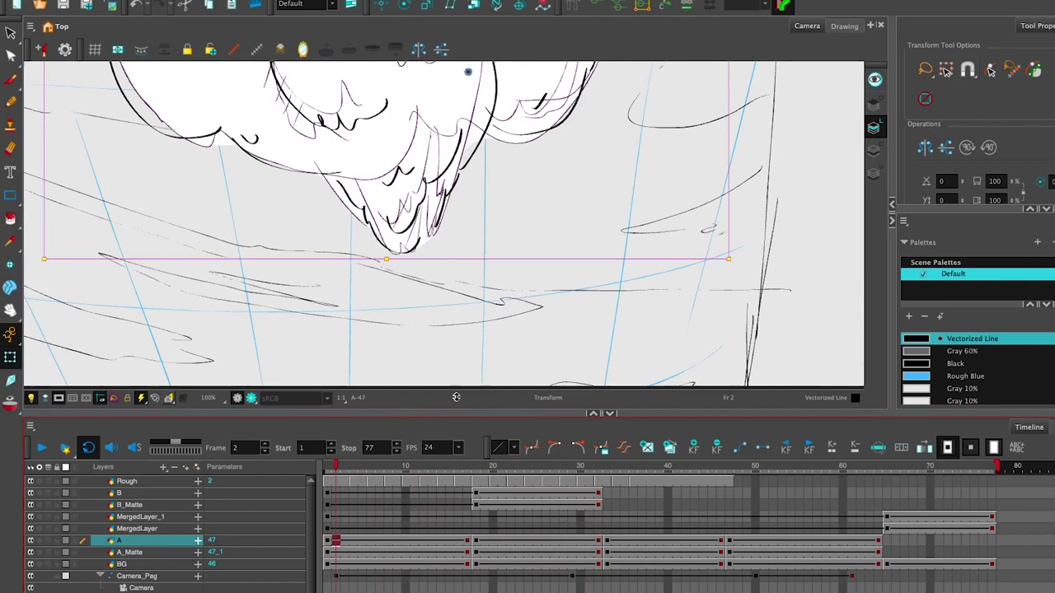
scroll(470, 283, "down", 4)
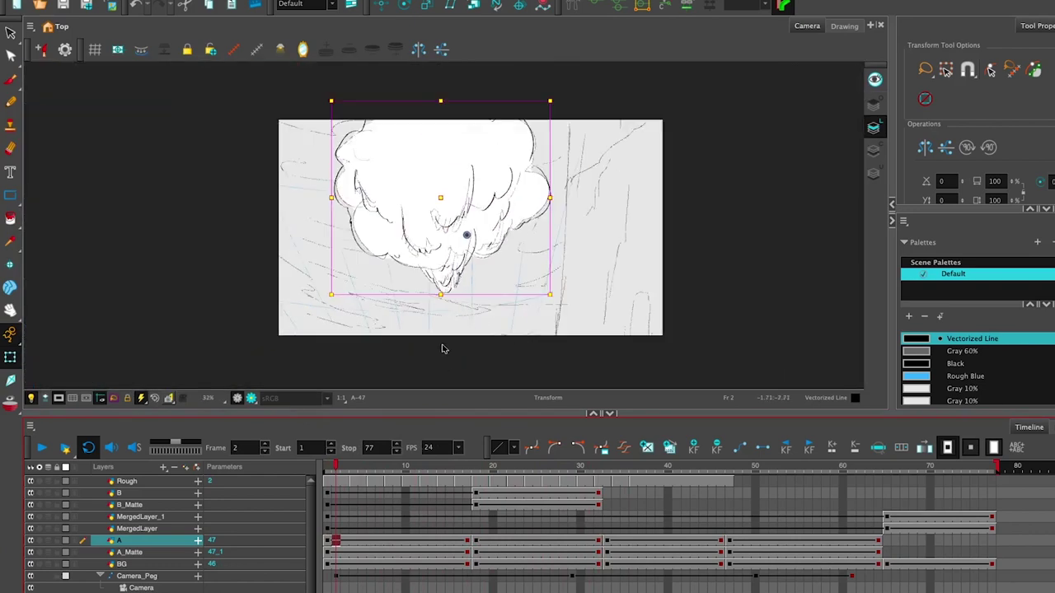
left_click(329, 467)
mouse_move(326, 467)
left_mouse_down()
mouse_move(635, 474)
mouse_move(371, 470)
mouse_move(615, 469)
mouse_move(327, 487)
left_mouse_up()
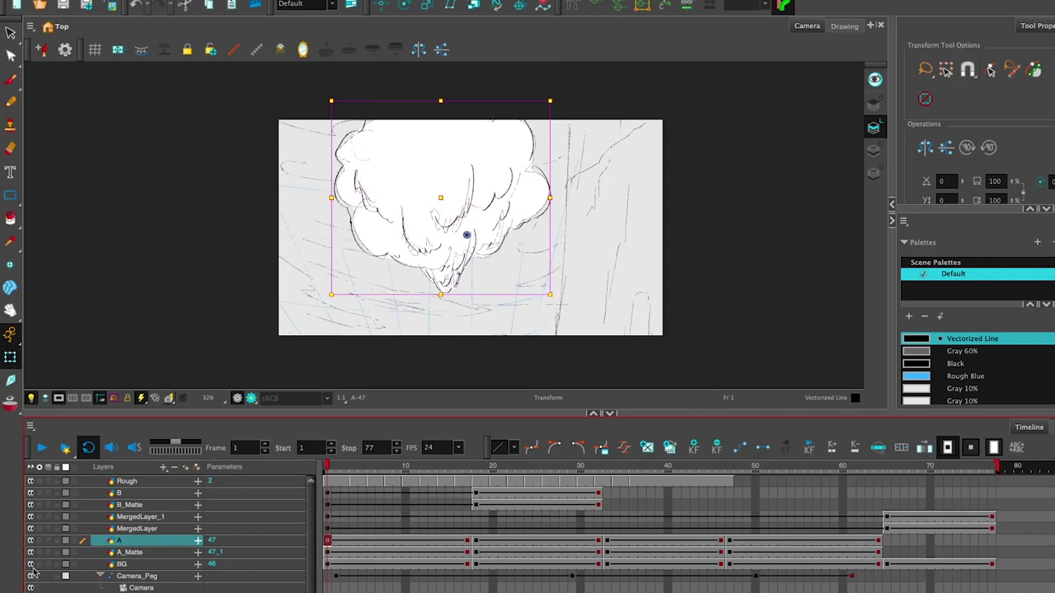
Hide the A_Matte and A layers, then scrub forward through the rough drawings
left_click(30, 553)
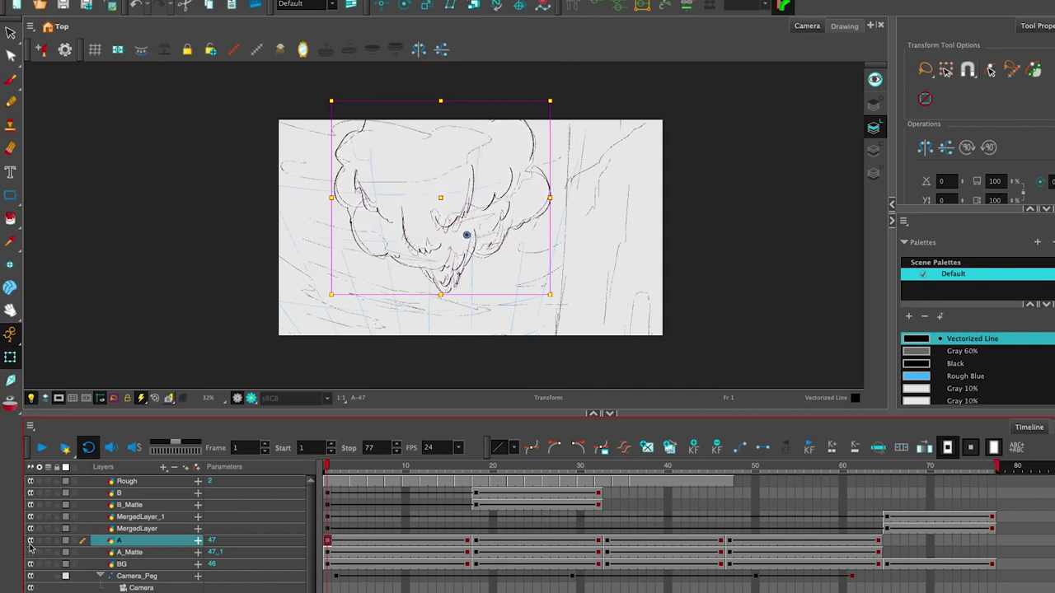
left_click(30, 541)
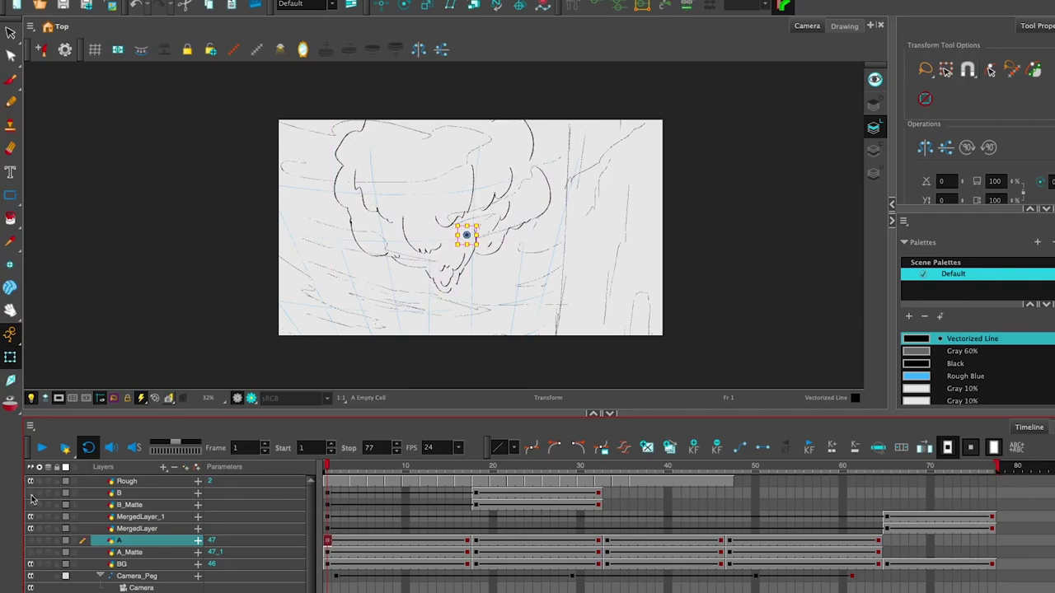
mouse_move(327, 471)
left_mouse_down()
mouse_move(607, 544)
mouse_move(704, 547)
mouse_move(546, 542)
mouse_move(394, 505)
mouse_move(501, 500)
mouse_move(346, 515)
mouse_move(445, 528)
mouse_move(478, 513)
mouse_move(322, 496)
mouse_move(407, 483)
mouse_move(651, 488)
mouse_move(324, 498)
mouse_move(530, 485)
mouse_move(613, 463)
left_mouse_up()
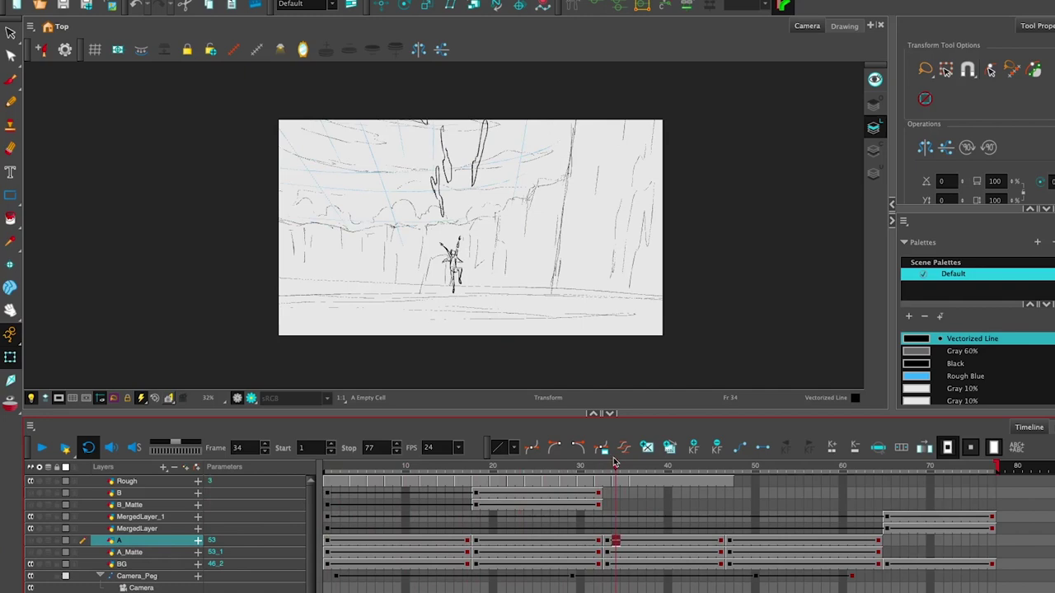